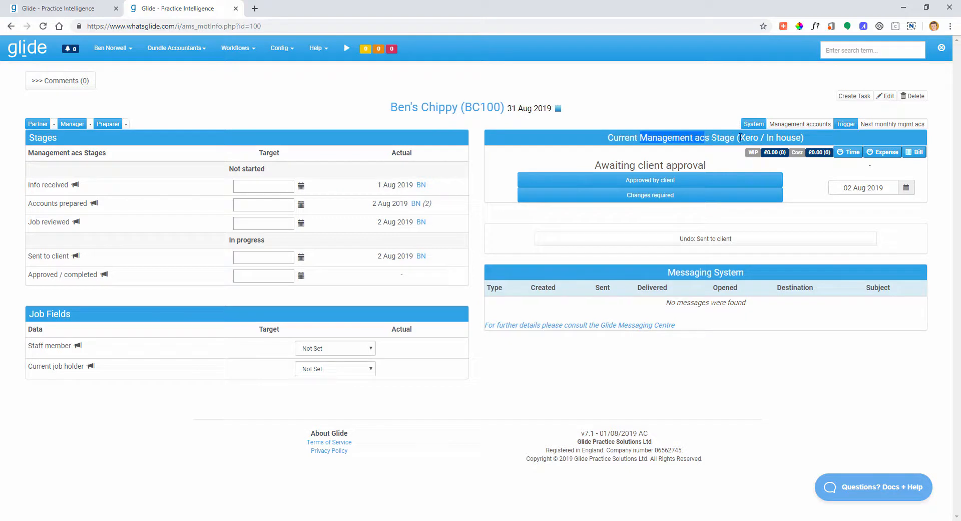
# Step: Examine the job's current workflow route, its stage and the progress options offered at that stage
pyautogui.moveTo(744, 138); pyautogui.dragTo(791, 139)
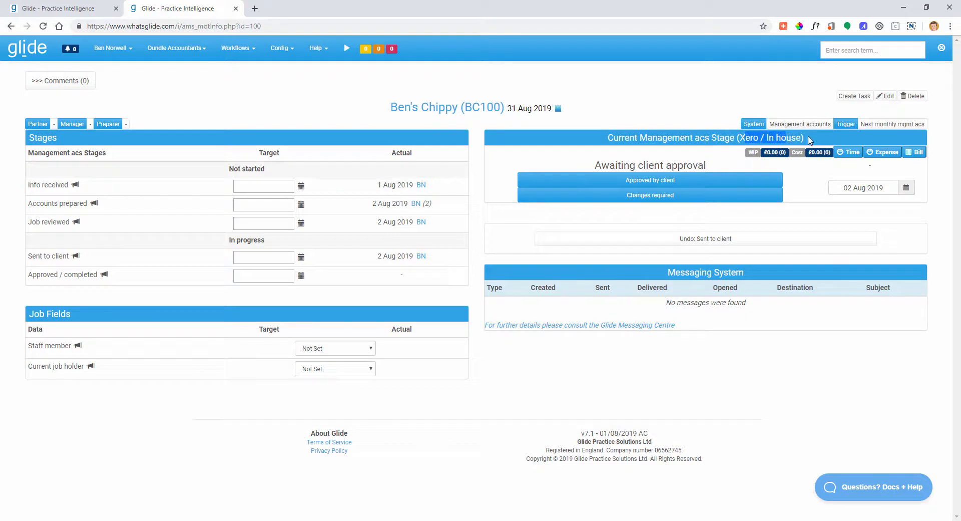
pyautogui.click(818, 141)
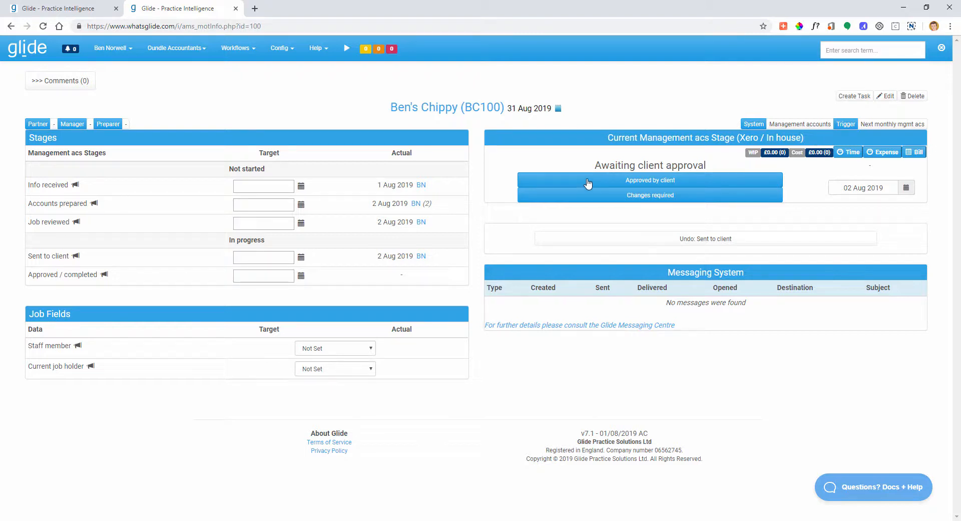
pyautogui.moveTo(600, 165); pyautogui.dragTo(714, 176)
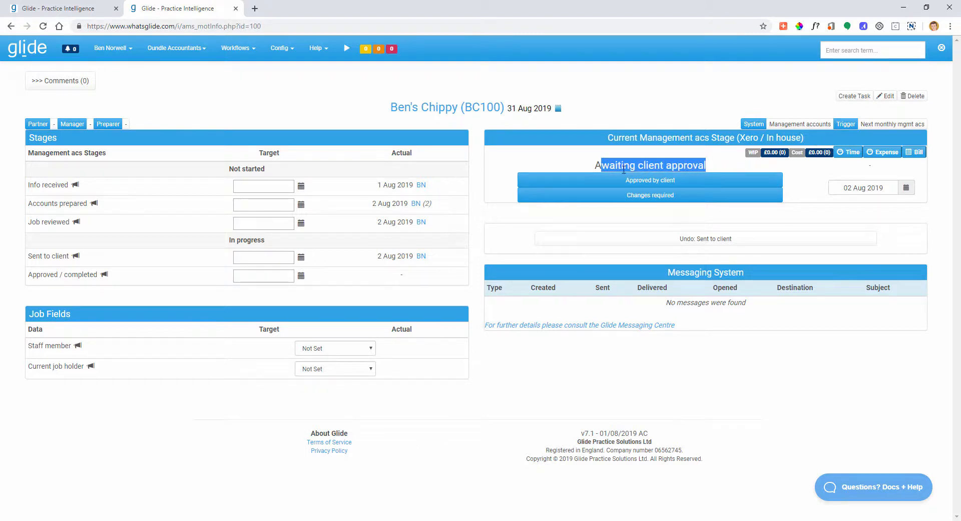
pyautogui.click(584, 163)
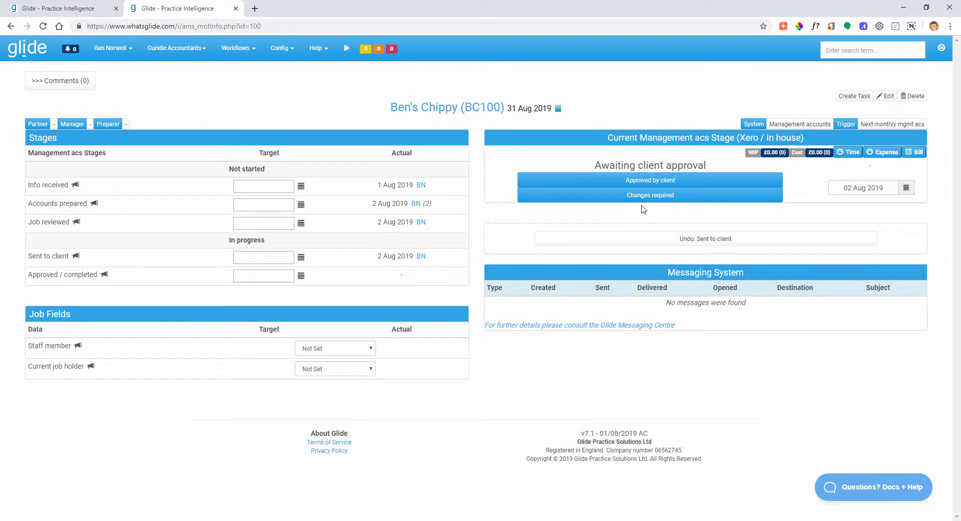
pyautogui.moveTo(597, 164); pyautogui.dragTo(702, 163)
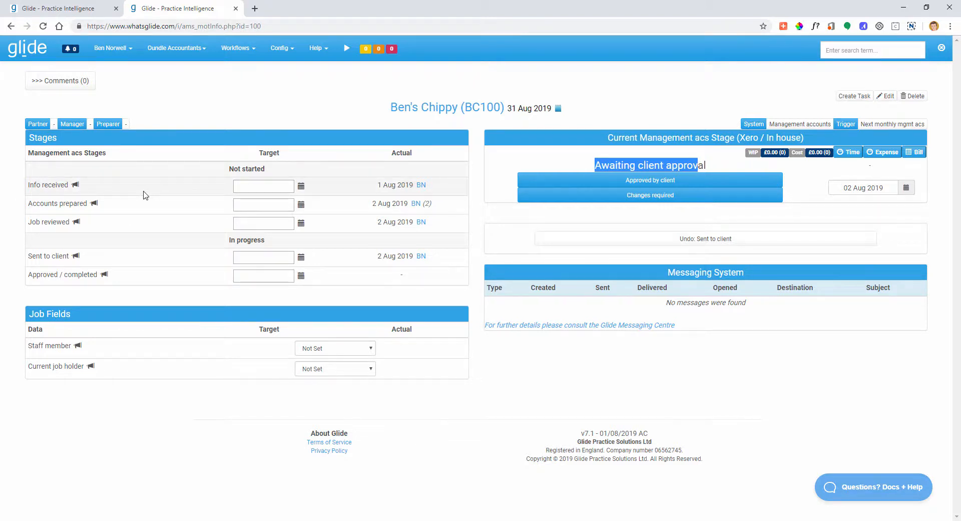
pyautogui.click(536, 161)
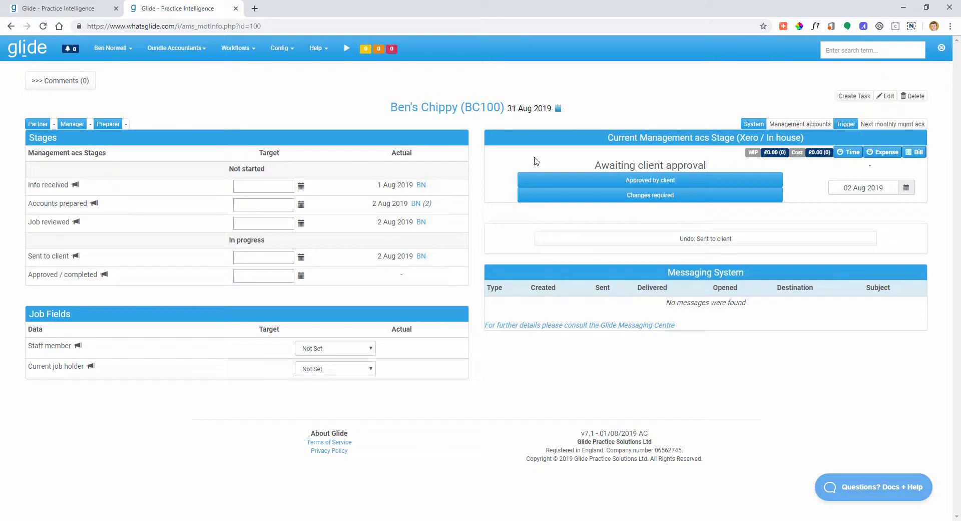
# Step: In a duplicate of the job's browser tab, open the Management accounts workflow system for editing and show its routes
pyautogui.rightClick(176, 15)
pyautogui.click(203, 49)
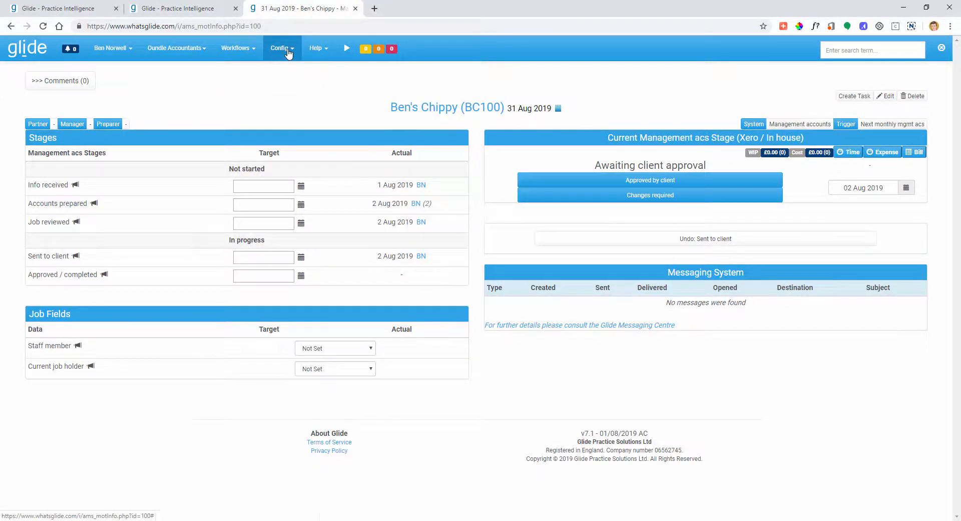
pyautogui.click(288, 51)
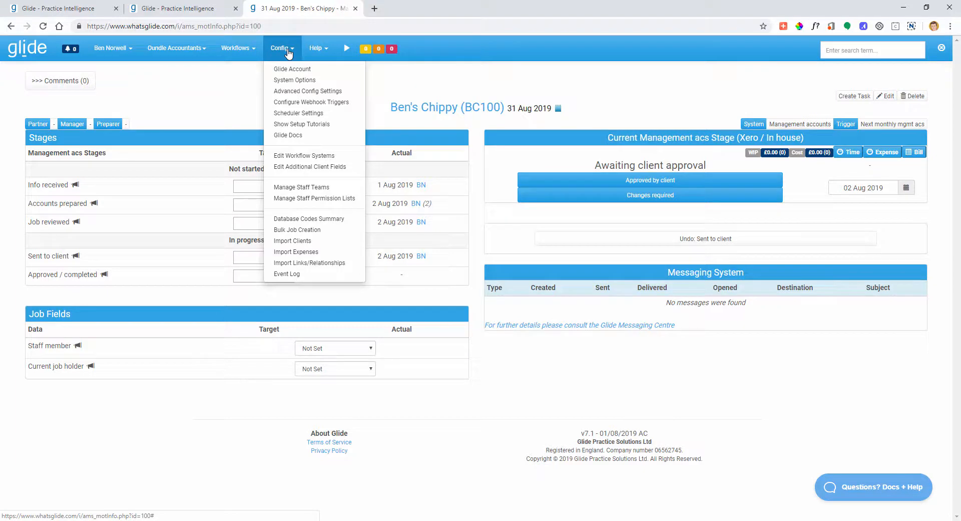
pyautogui.click(315, 155)
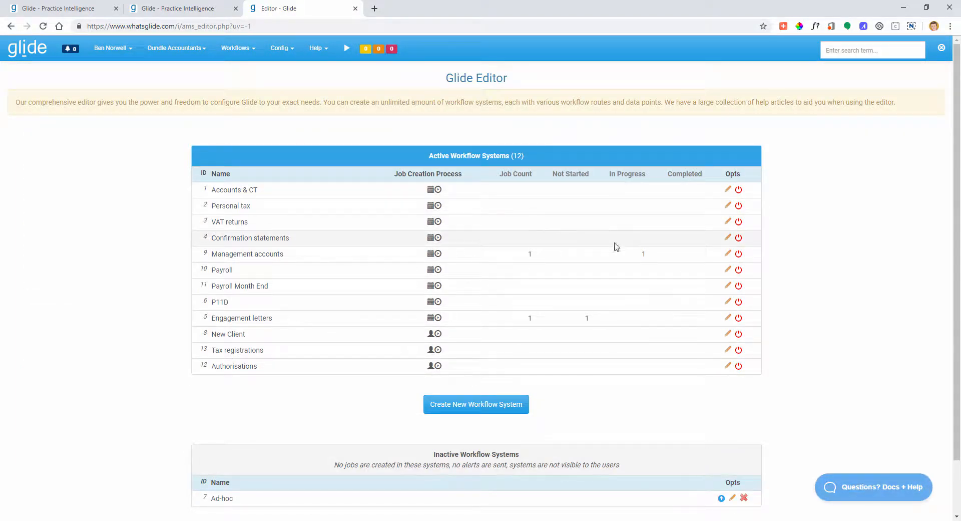
pyautogui.click(727, 253)
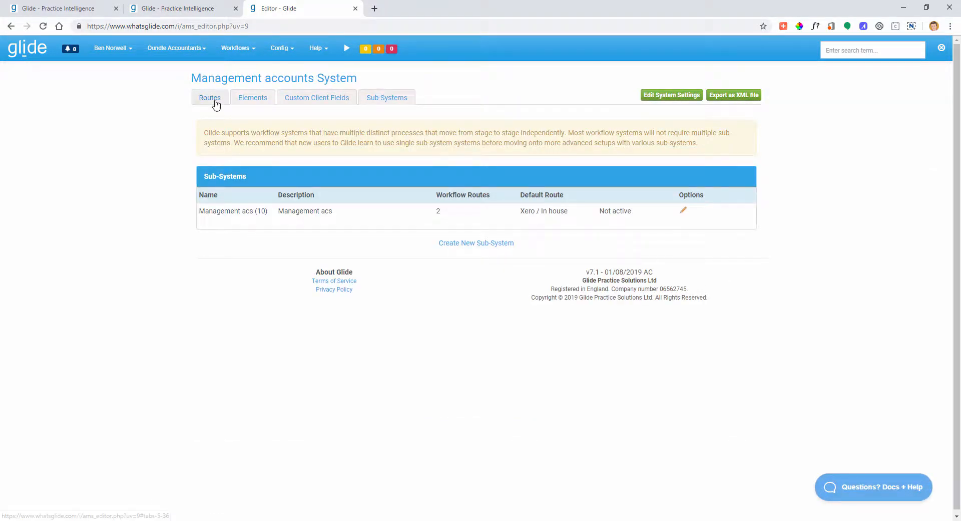
pyautogui.click(215, 100)
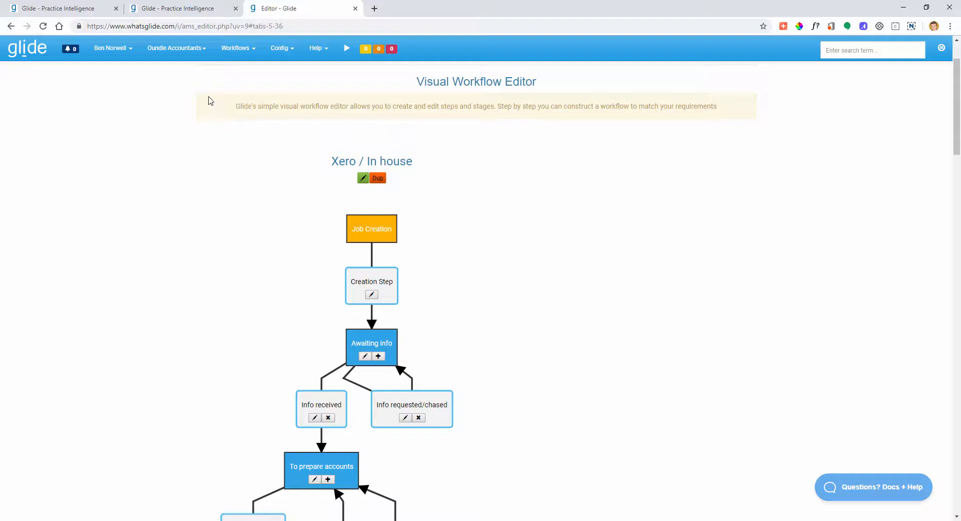
# Step: Check which workflow routes the Management accounts system offers, keeping Xero / In house displayed
pyautogui.scroll(2, 210, 98)
pyautogui.click(652, 130)
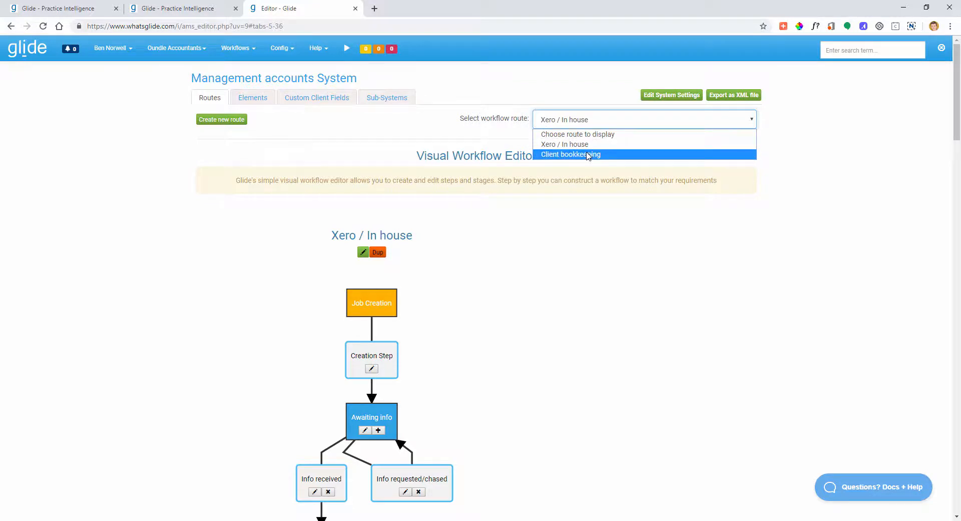
pyautogui.click(495, 137)
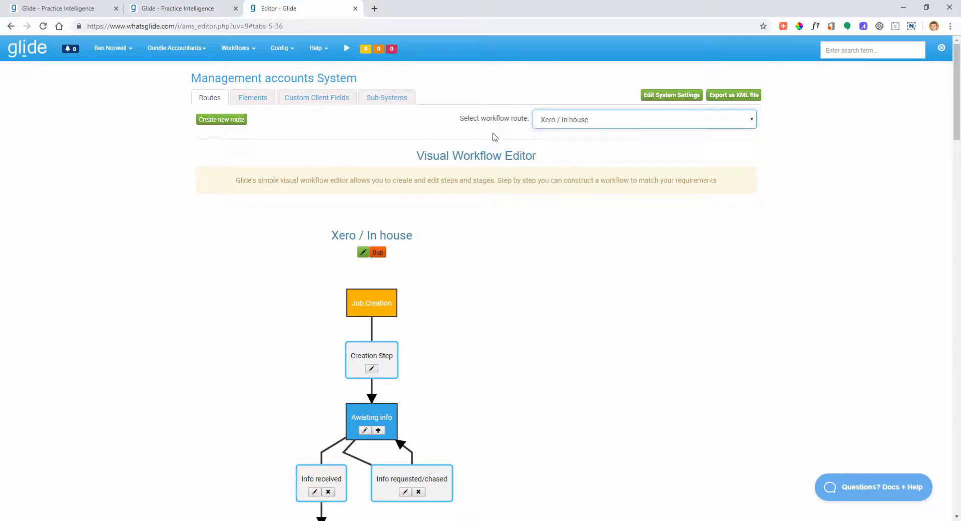
# Step: Add a progress button from Awaiting client approval to Awaiting info, with "Info outstanding" as both name and description, and save it
pyautogui.scroll(-4, 219, 255)
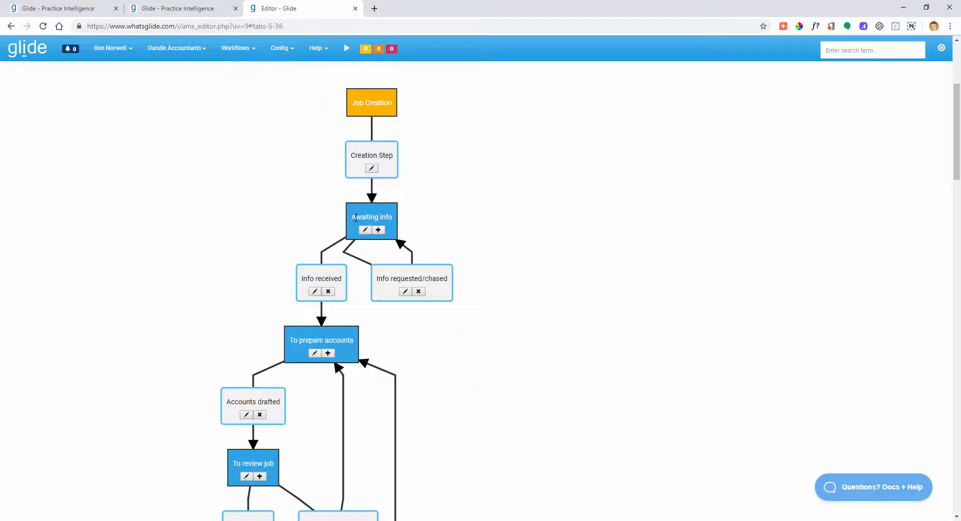
pyautogui.scroll(-7, 355, 218)
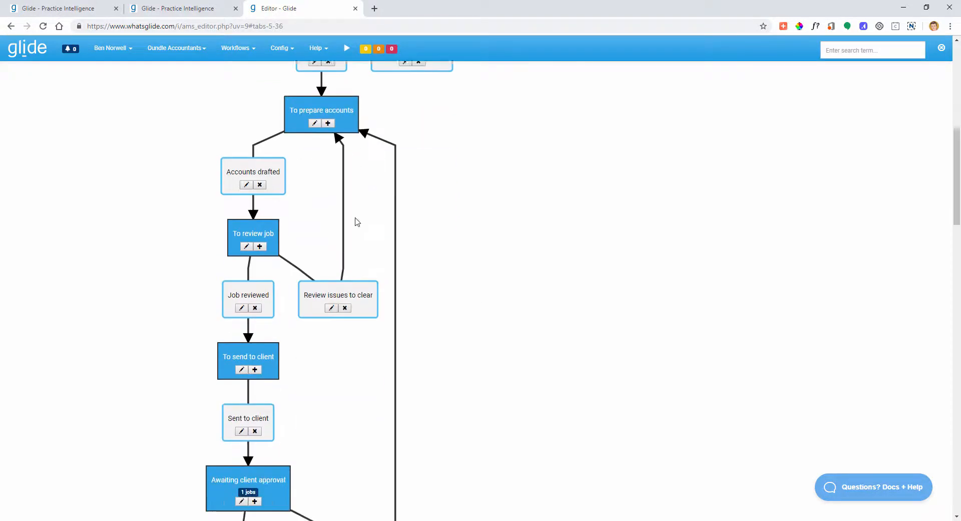
pyautogui.scroll(-1, 356, 221)
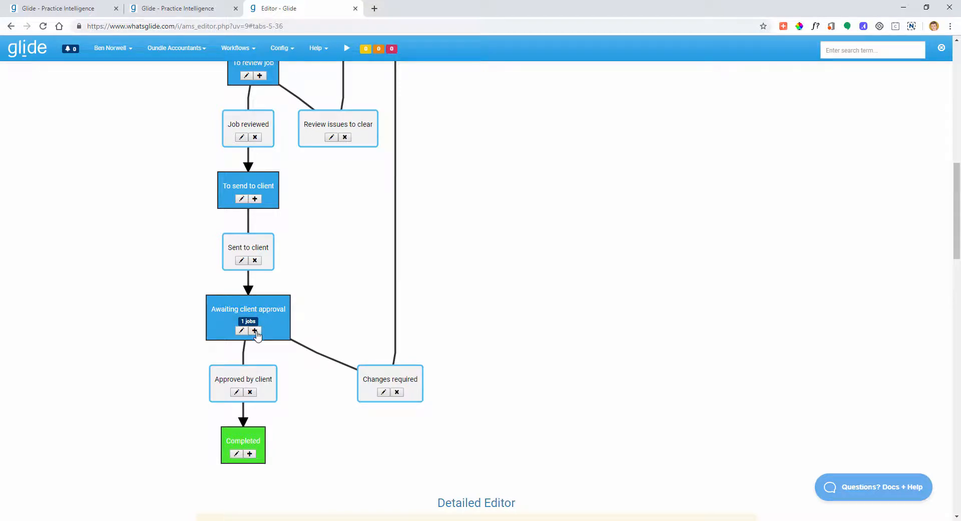
pyautogui.click(255, 331)
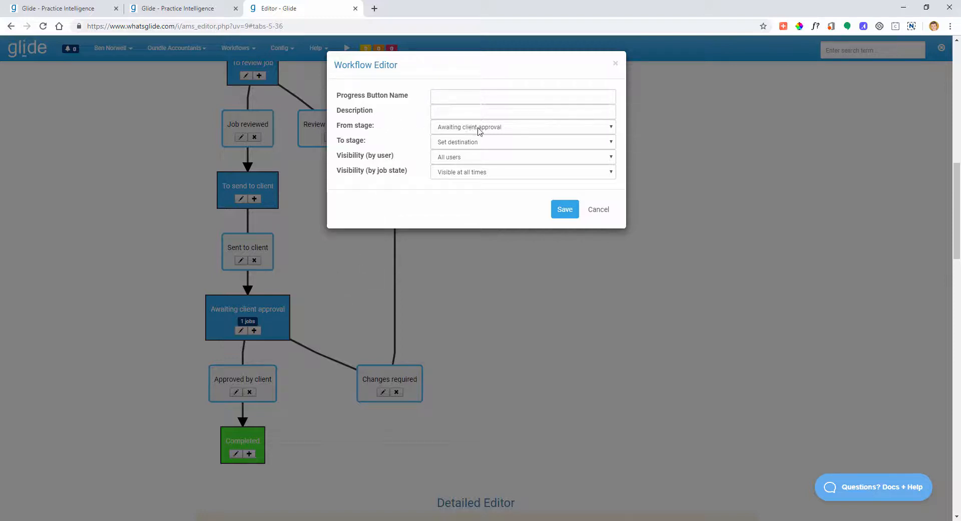
pyautogui.click(454, 144)
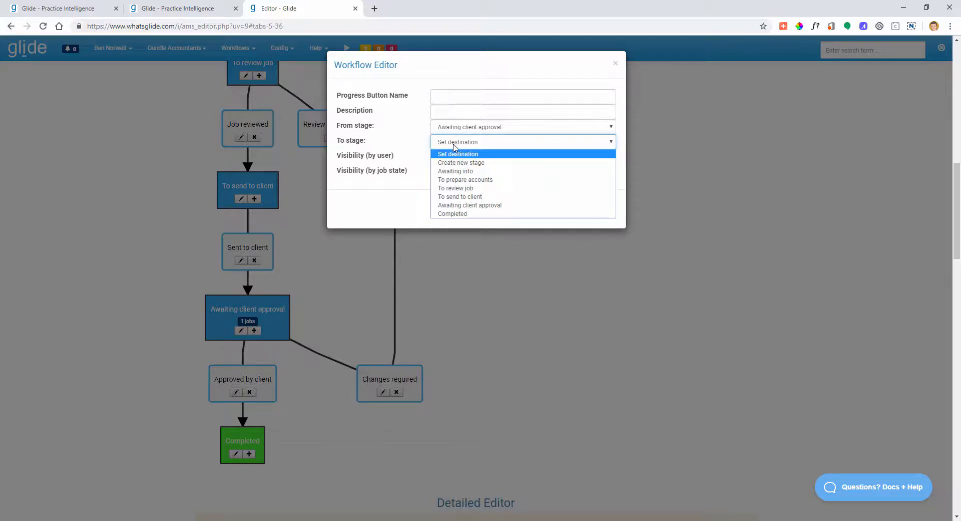
pyautogui.click(456, 173)
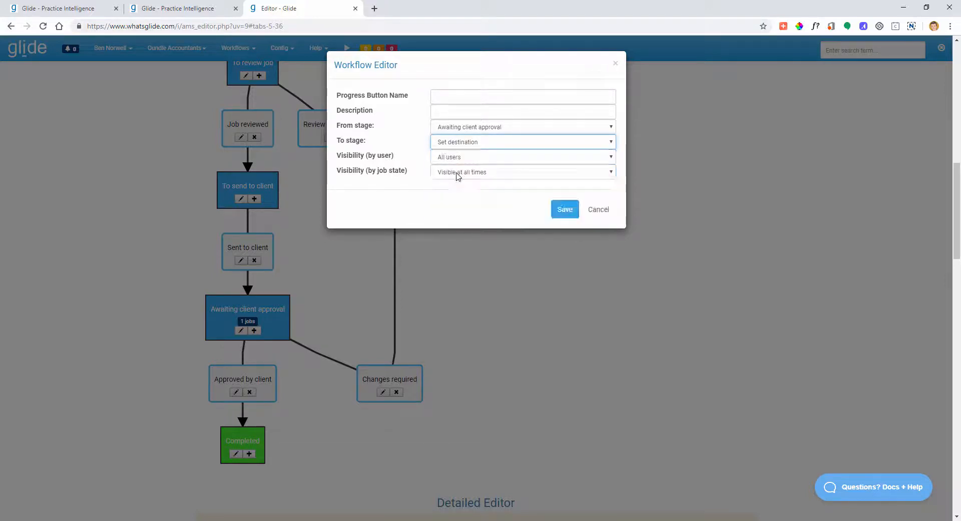
pyautogui.click(454, 97)
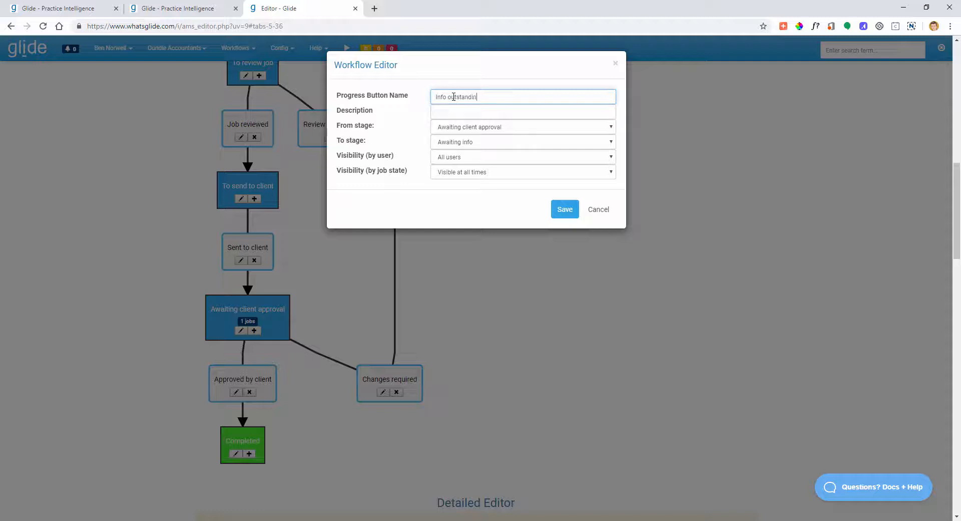
pyautogui.hotkey('ctrl', 'a')
pyautogui.hotkey('ctrl', 'c')
pyautogui.press('Tab')
pyautogui.hotkey('ctrl', 'v')
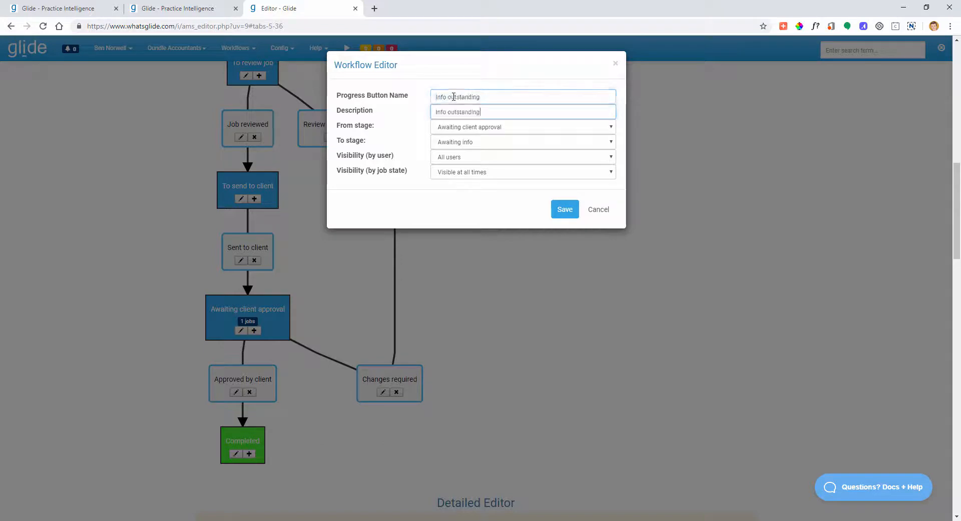
pyautogui.click(565, 210)
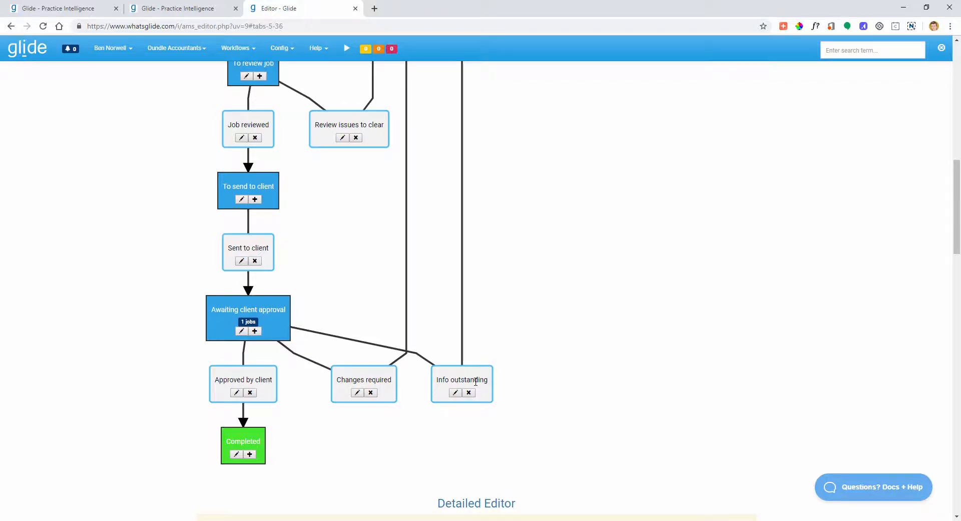
# Step: Reload the Ben's Chippy job page, test the Info outstanding progress button and undo that progression
pyautogui.scroll(9, 475, 381)
pyautogui.click(161, 9)
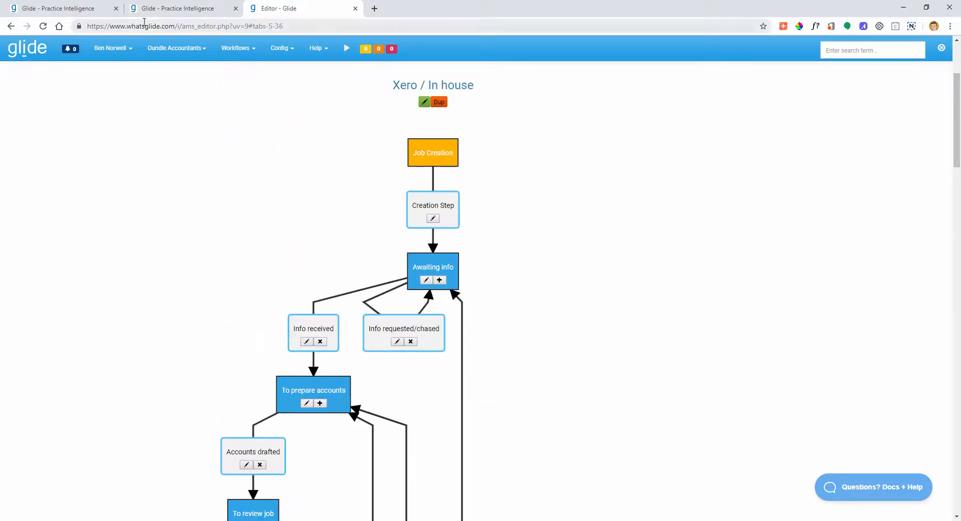
pyautogui.click(45, 27)
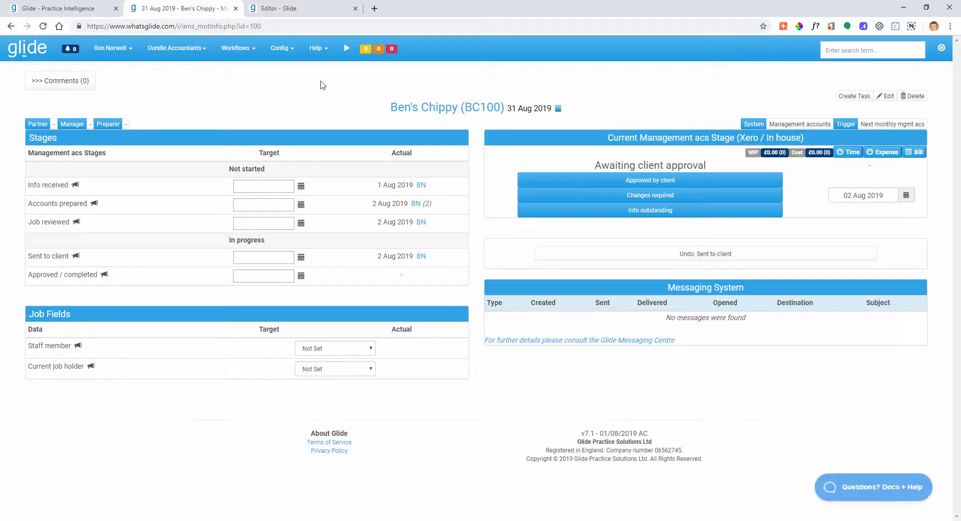
pyautogui.click(667, 209)
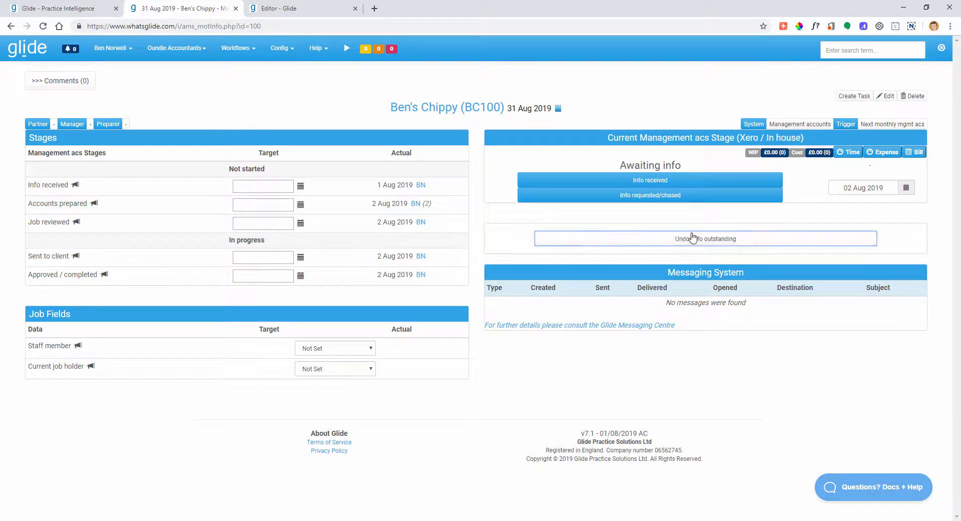
pyautogui.click(693, 238)
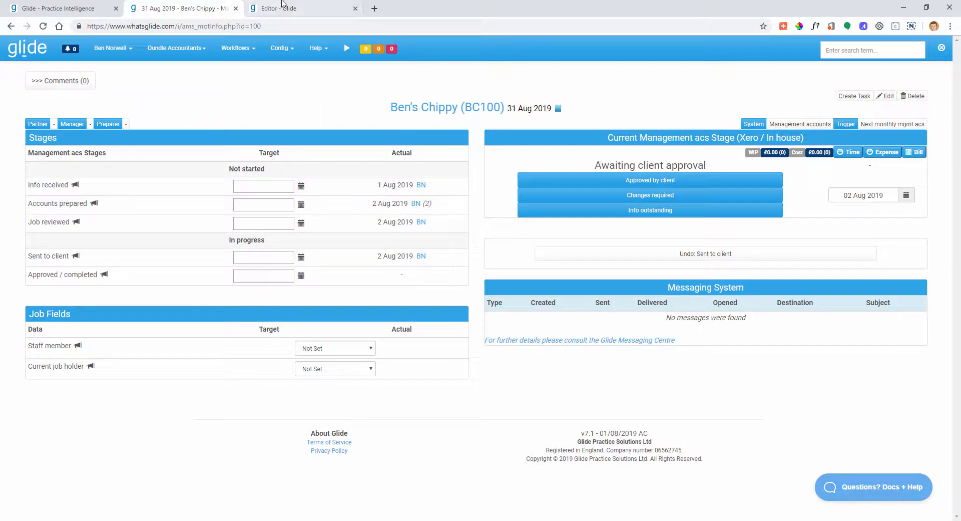
# Step: Examine the Xero / In house route diagram around Awaiting client approval and compare it with the progress buttons on the Ben's Chippy job
pyautogui.click(291, 15)
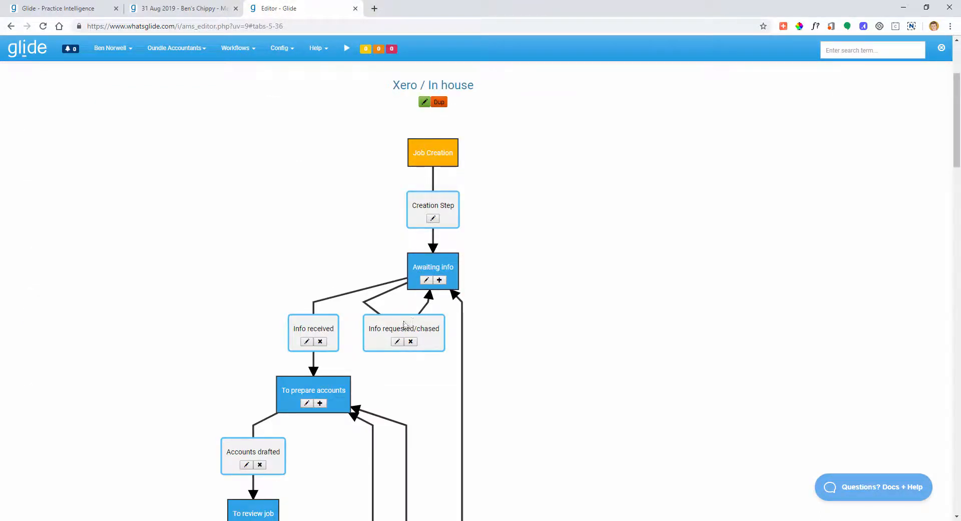
pyautogui.scroll(-5, 406, 324)
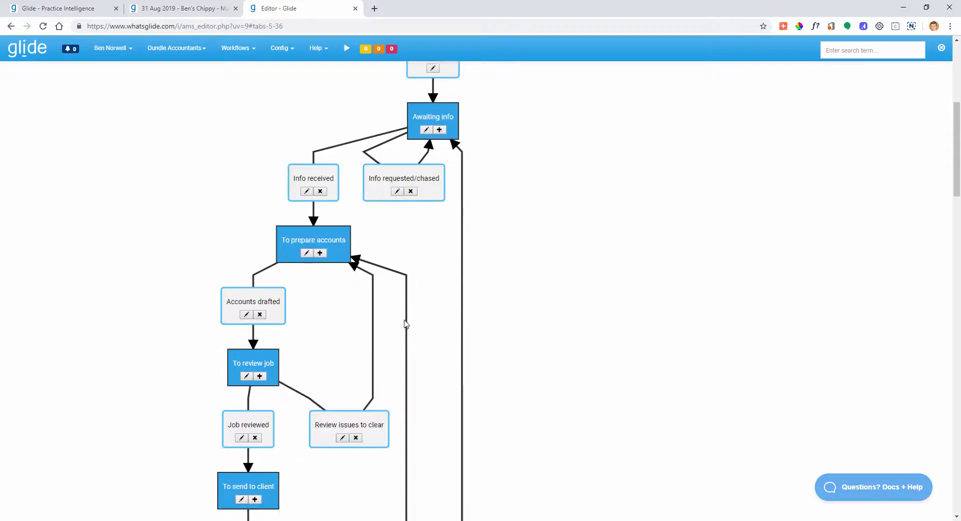
pyautogui.scroll(-6, 407, 325)
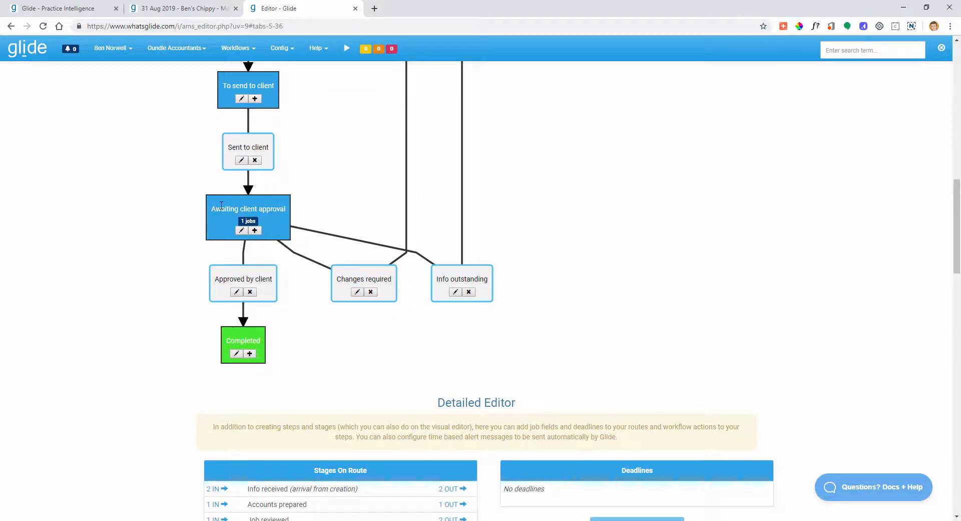
pyautogui.moveTo(214, 210); pyautogui.dragTo(283, 207)
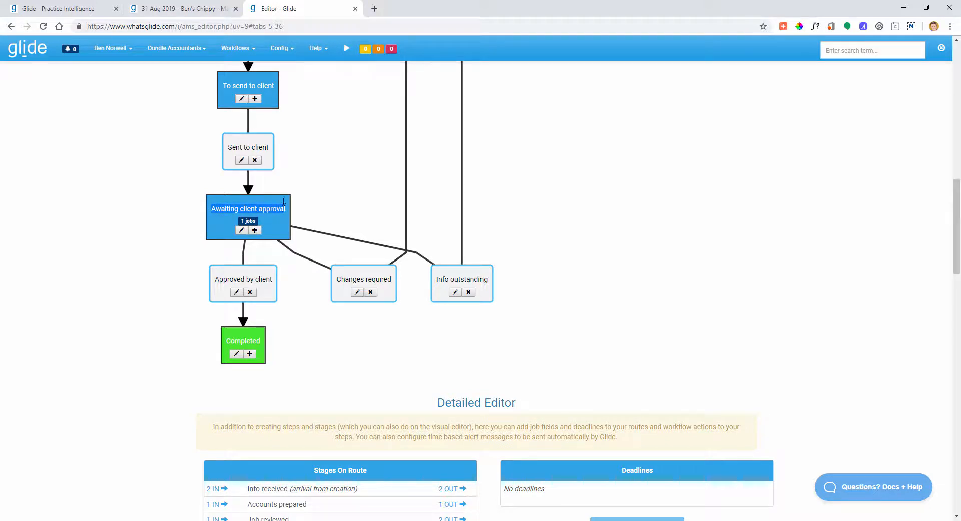
pyautogui.click(216, 8)
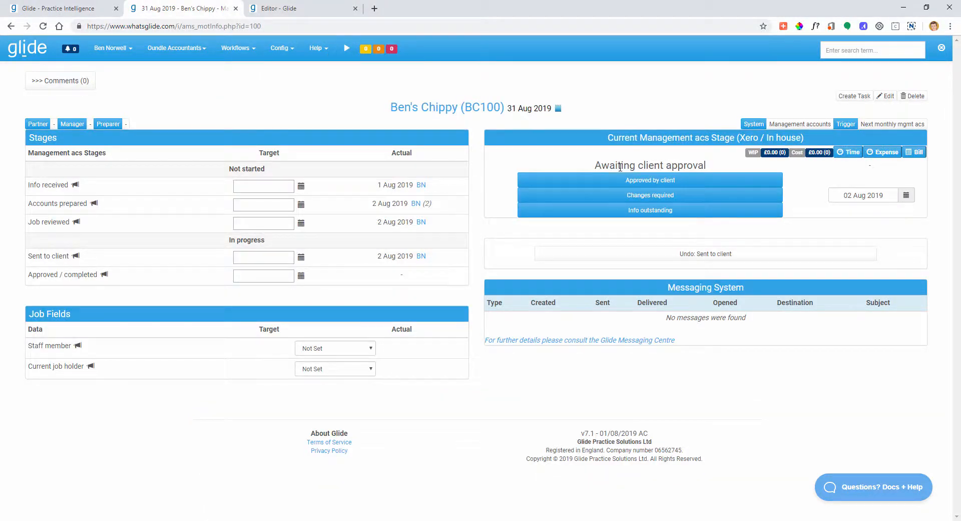
pyautogui.click(331, 6)
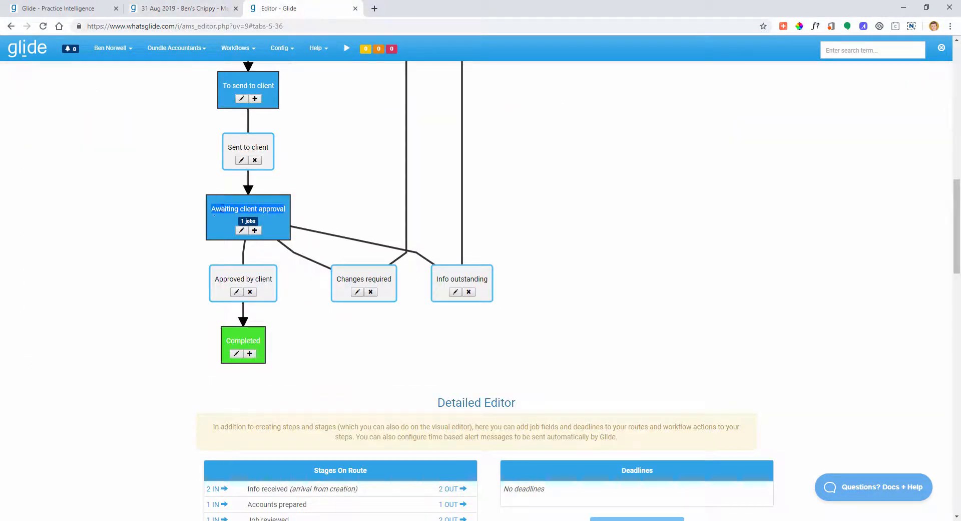
# Step: Add a progress button from Awaiting client approval back to Awaiting client approval, with "Approval chased" as name and description, and save it
pyautogui.click(255, 231)
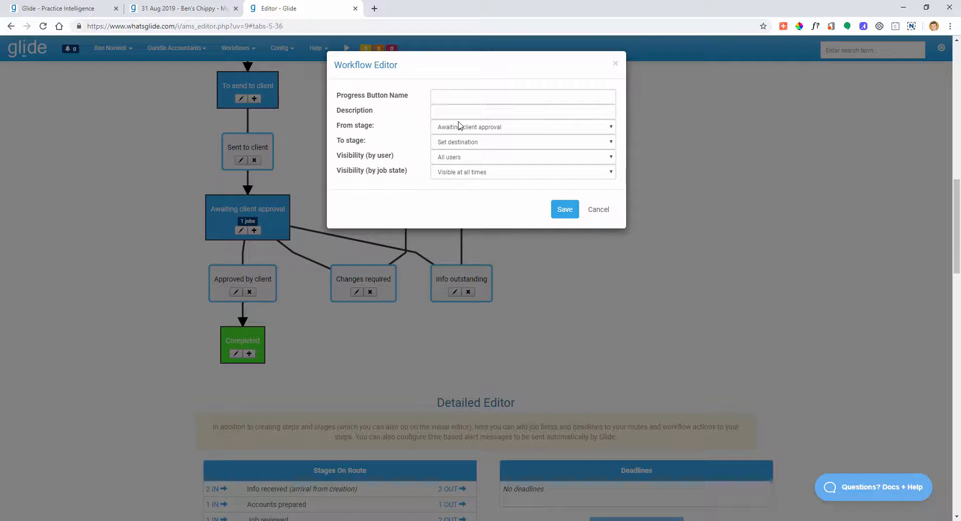
pyautogui.click(465, 143)
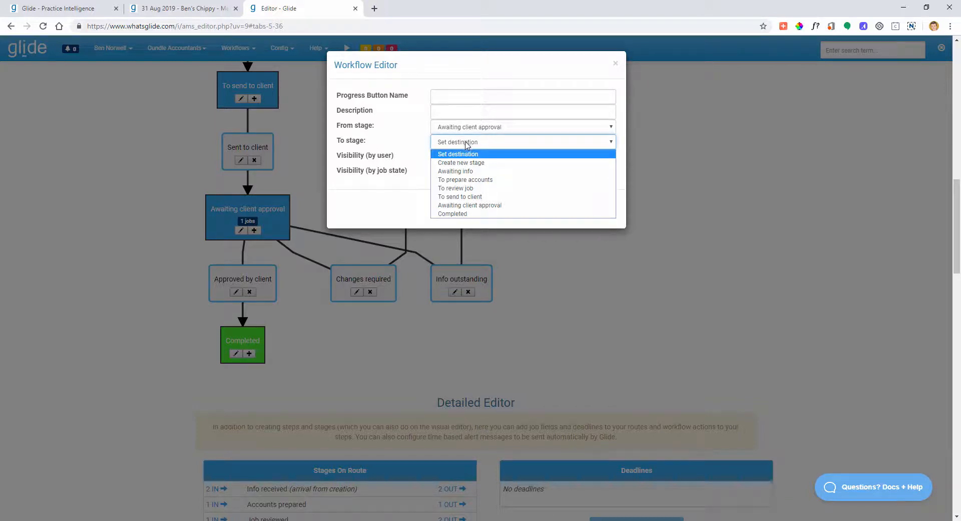
pyautogui.click(479, 205)
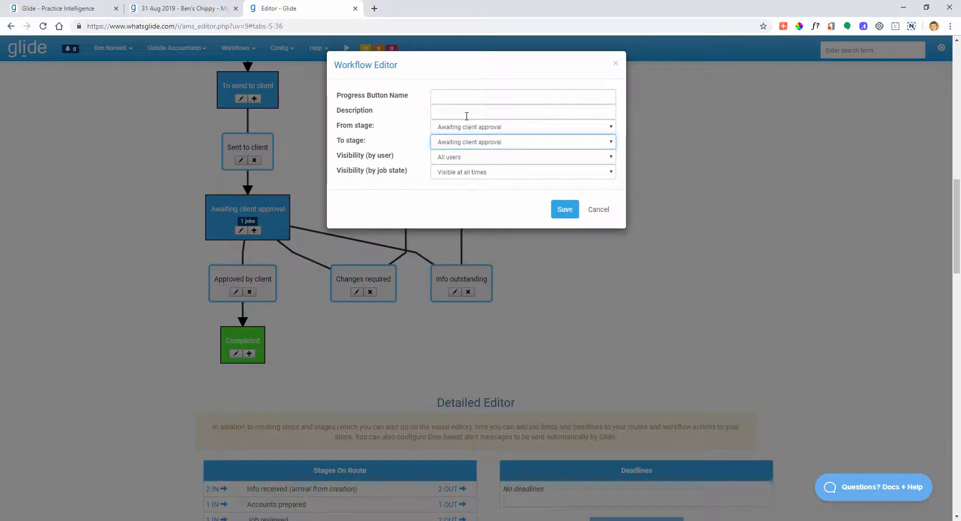
pyautogui.click(467, 99)
pyautogui.write('A')
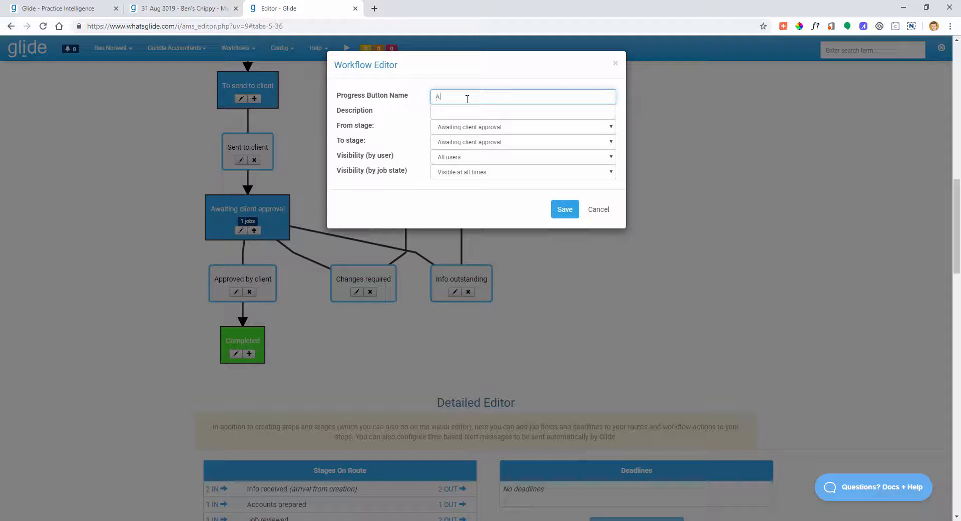
pyautogui.write('pproval chased')
pyautogui.hotkey('ctrl', 'a')
pyautogui.hotkey('ctrl', 'c')
pyautogui.press('Tab')
pyautogui.hotkey('ctrl', 'v')
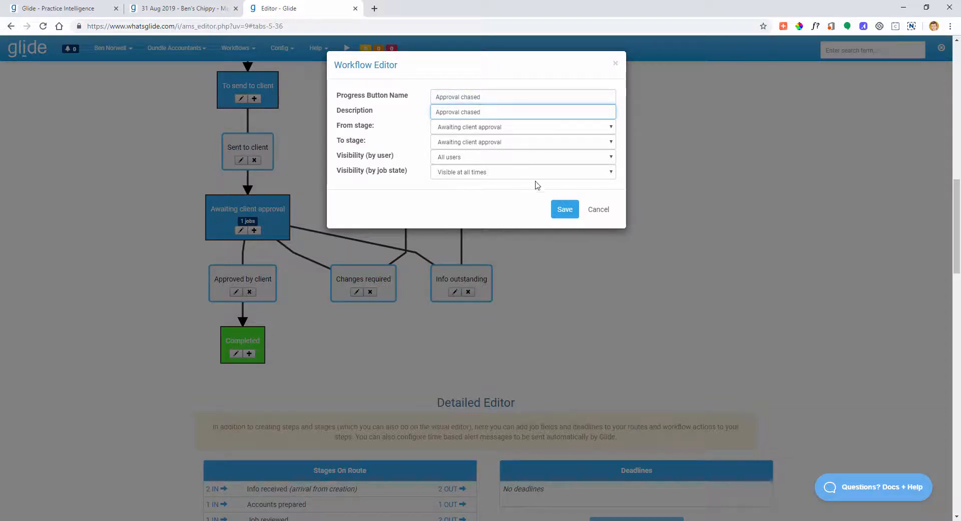
pyautogui.click(560, 211)
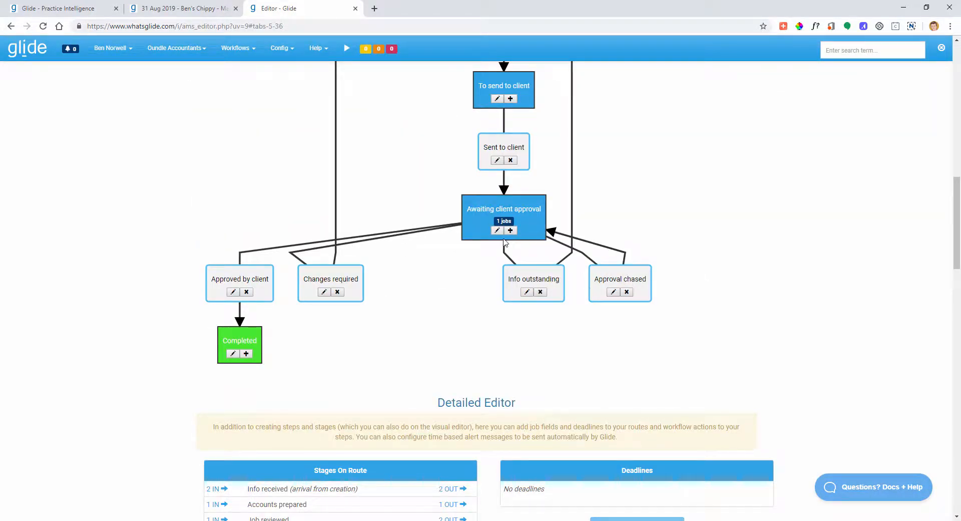
# Step: Reload the Ben's Chippy job page, progress it with Approval chased three times, and check the Approved / completed history
pyautogui.click(173, 8)
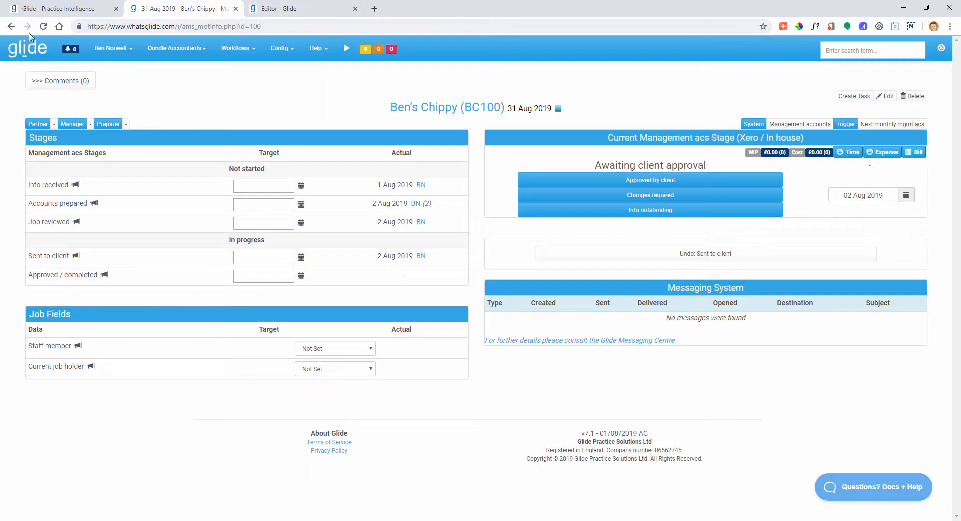
pyautogui.click(43, 27)
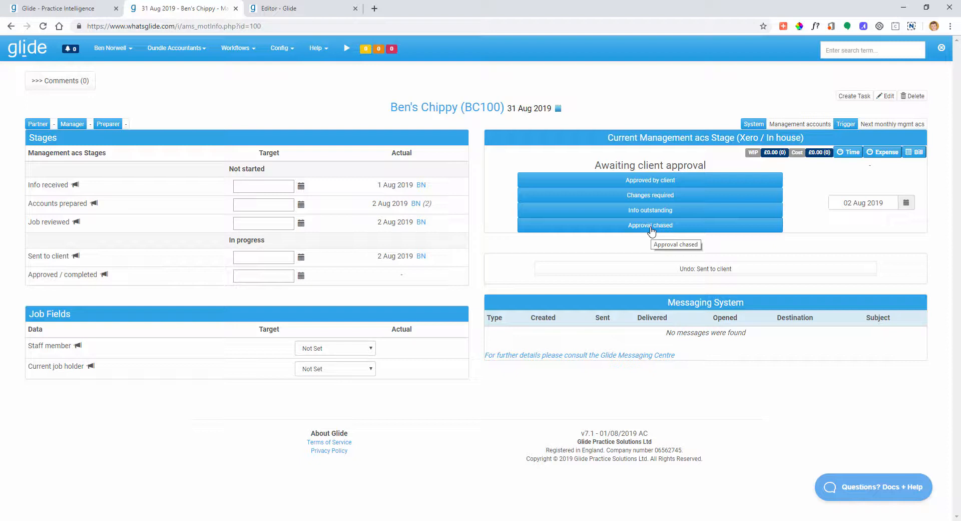
pyautogui.click(651, 226)
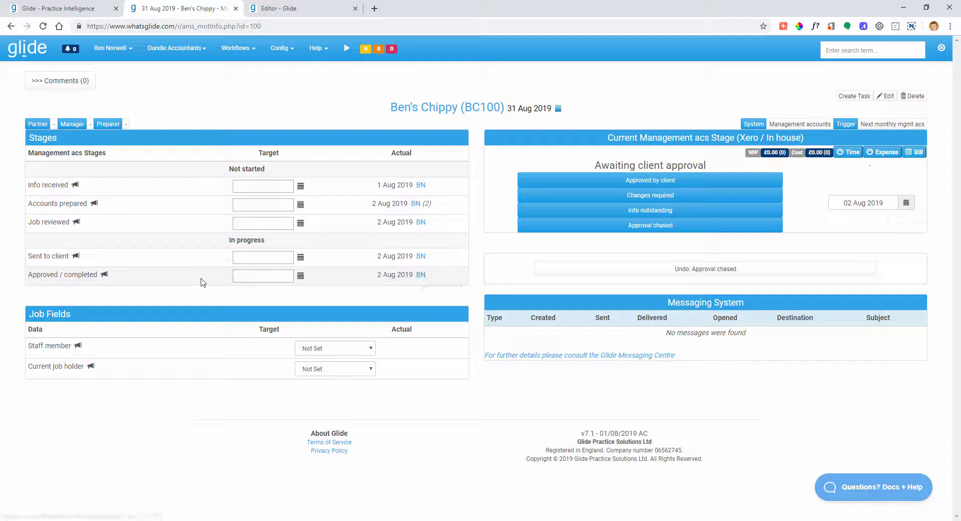
pyautogui.click(659, 229)
pyautogui.click(660, 228)
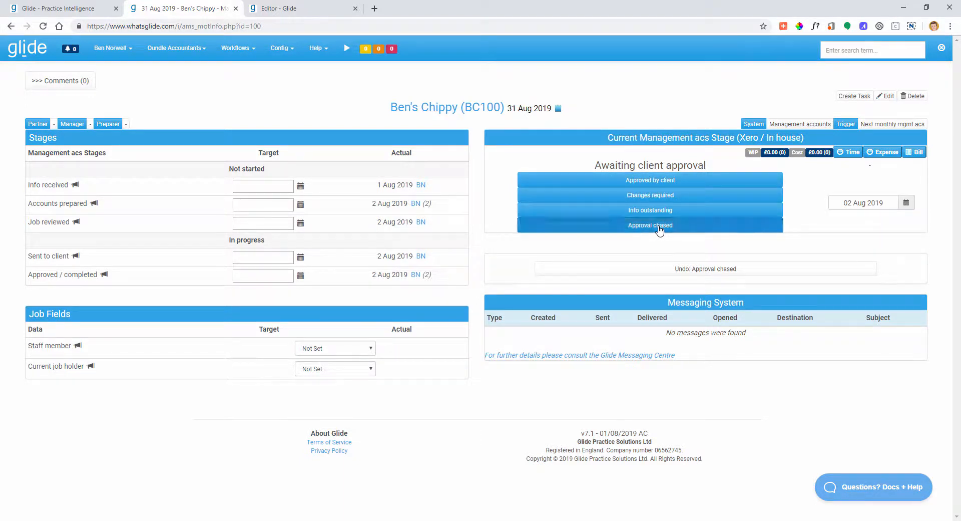
pyautogui.click(426, 275)
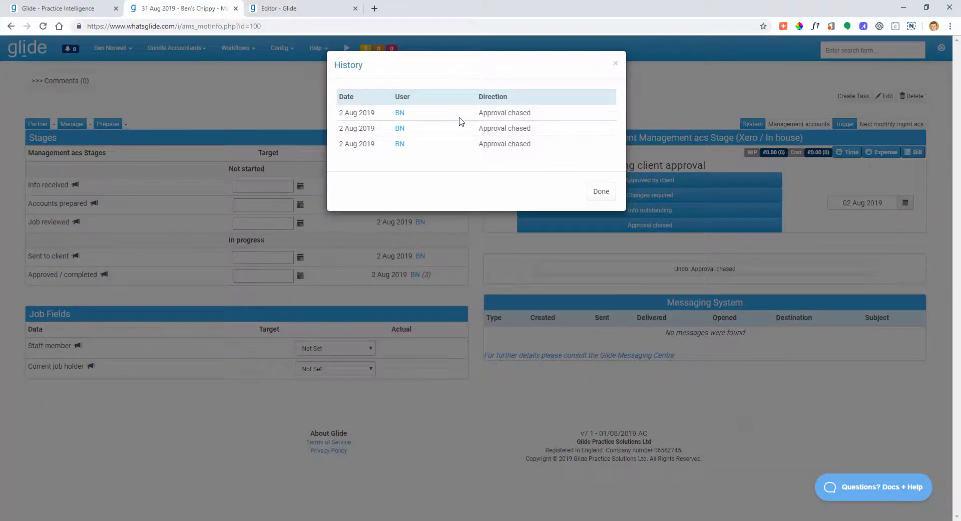
pyautogui.click(601, 192)
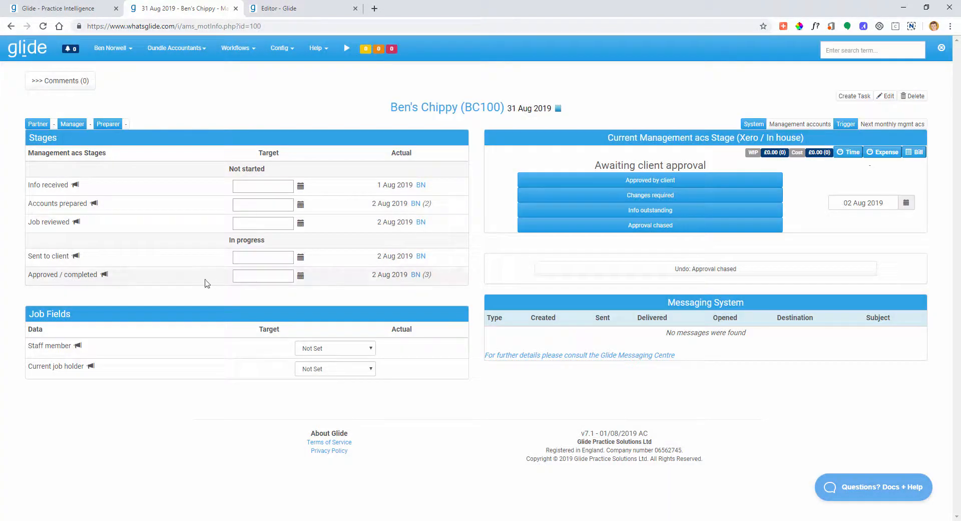
# Step: Add a comment mentioning a holiday to the job's Approved / completed stage
pyautogui.click(104, 275)
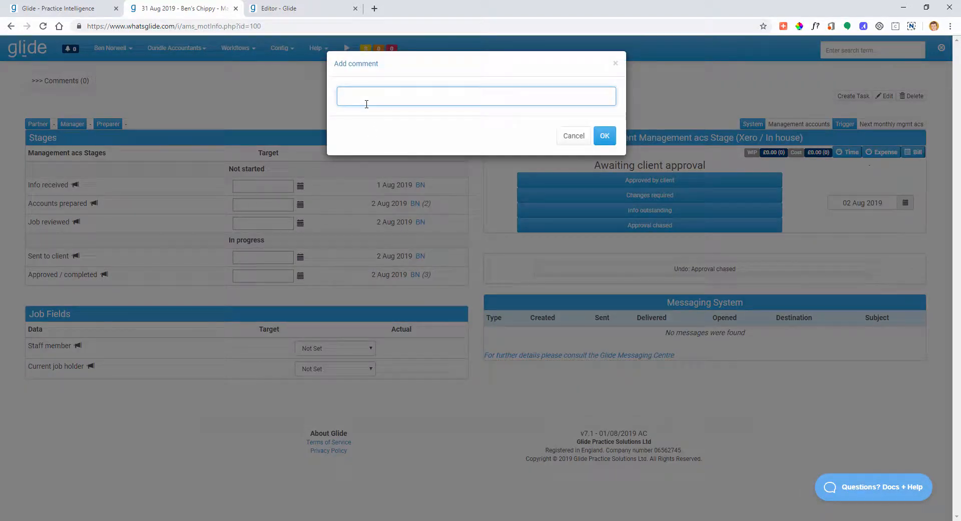
pyautogui.write('Was')
pyautogui.write('holiday')
pyautogui.click(605, 135)
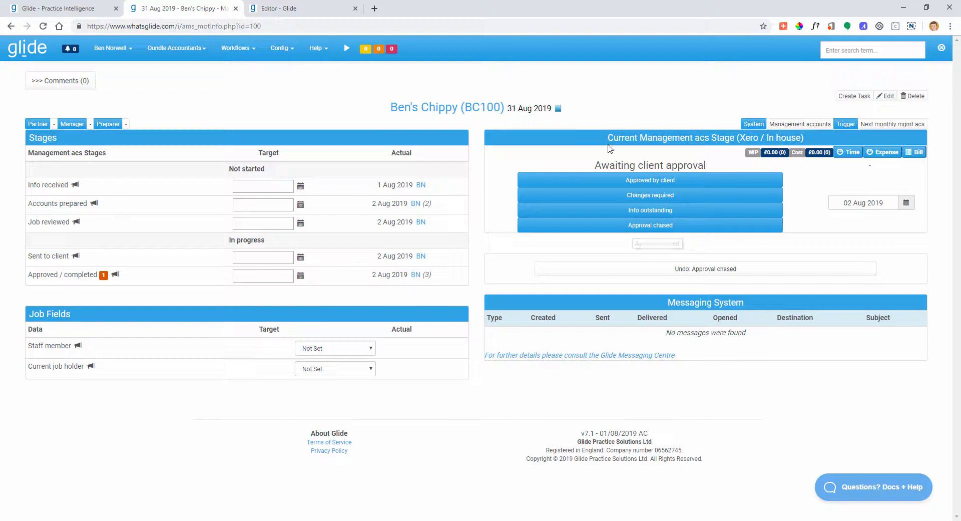
pyautogui.moveTo(596, 165); pyautogui.dragTo(664, 179)
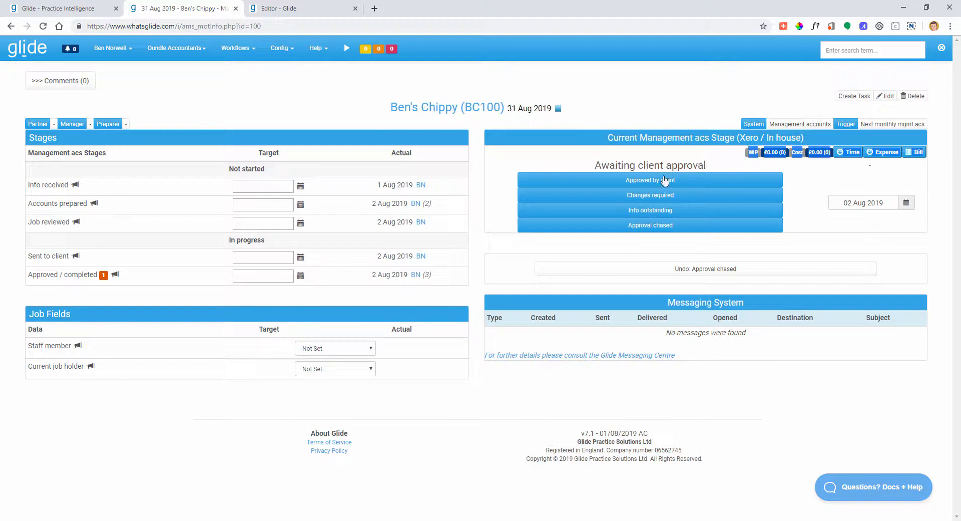
pyautogui.click(597, 163)
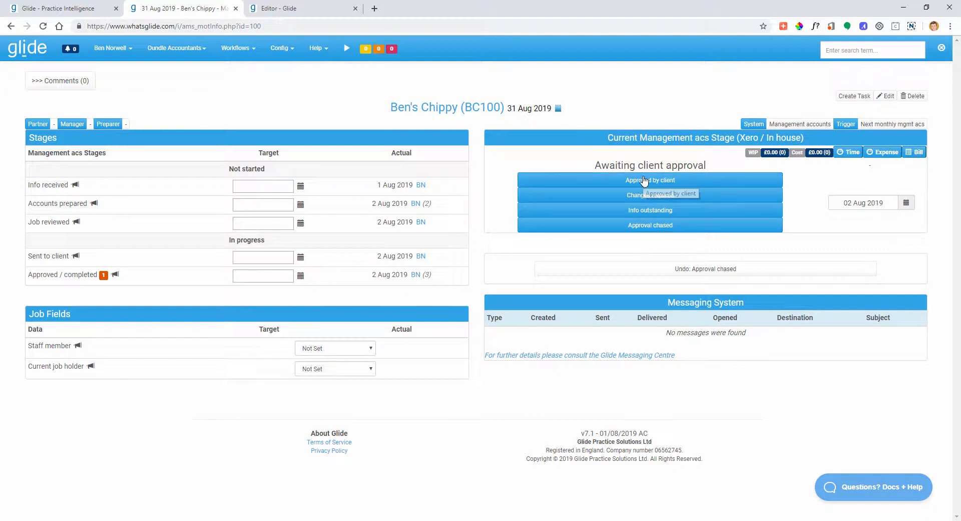
# Step: Return to the workflow editor and show the Ask contact options in the Questions? Docs + Help widget
pyautogui.click(330, 7)
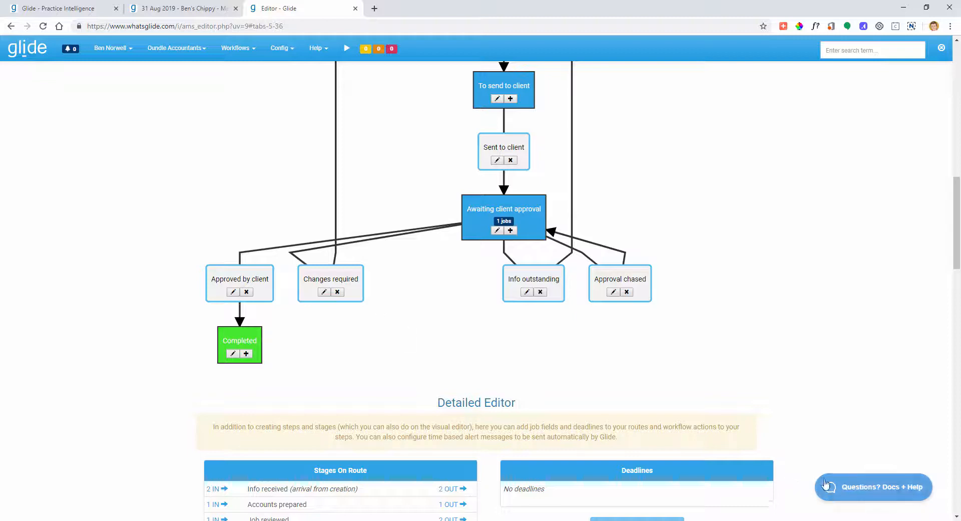
pyautogui.click(863, 492)
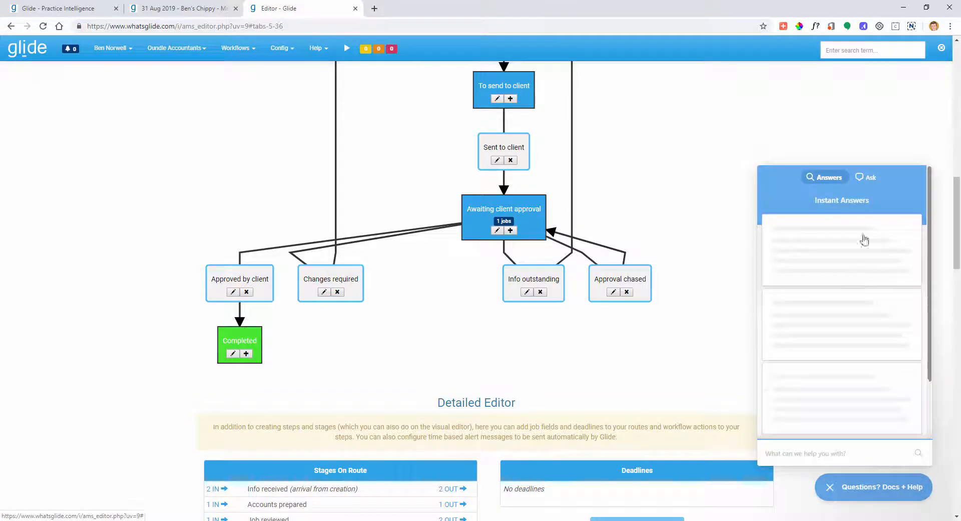
pyautogui.click(870, 185)
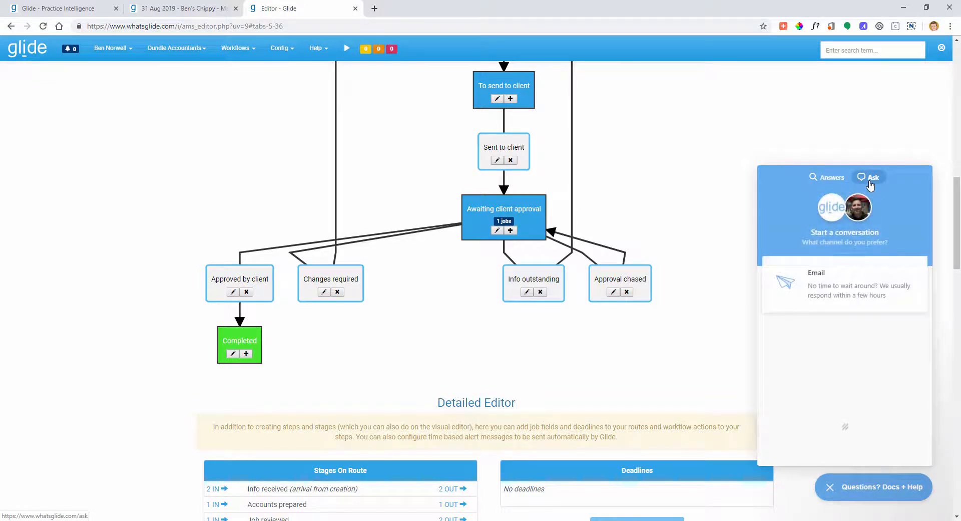